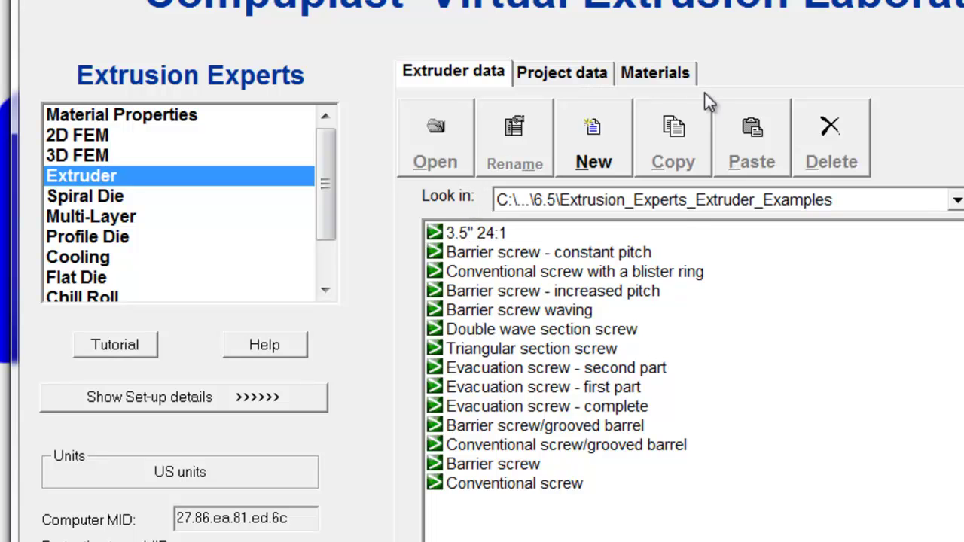
# - Look over the LDPE grades, then create a new extruder project named 3.5" Run 1
pyautogui.click(679, 75)
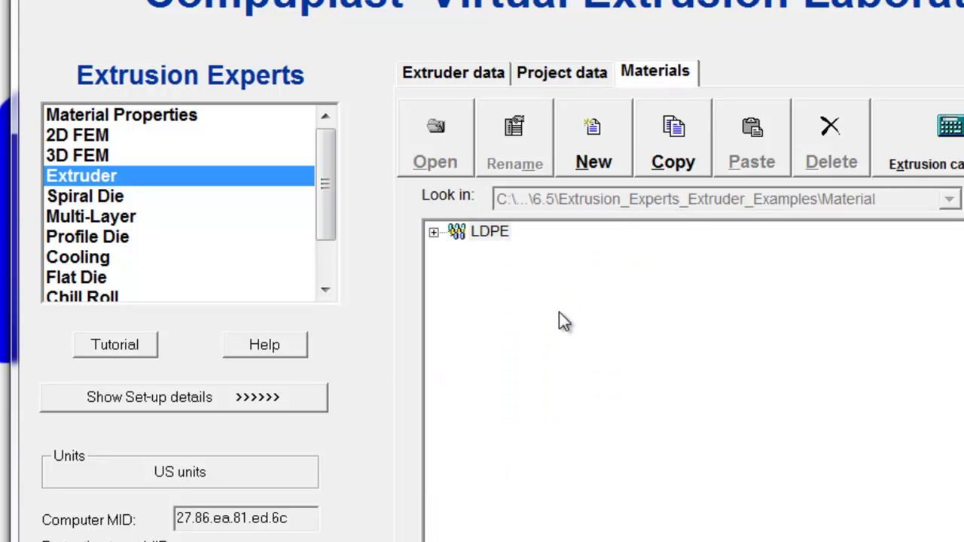
pyautogui.click(435, 233)
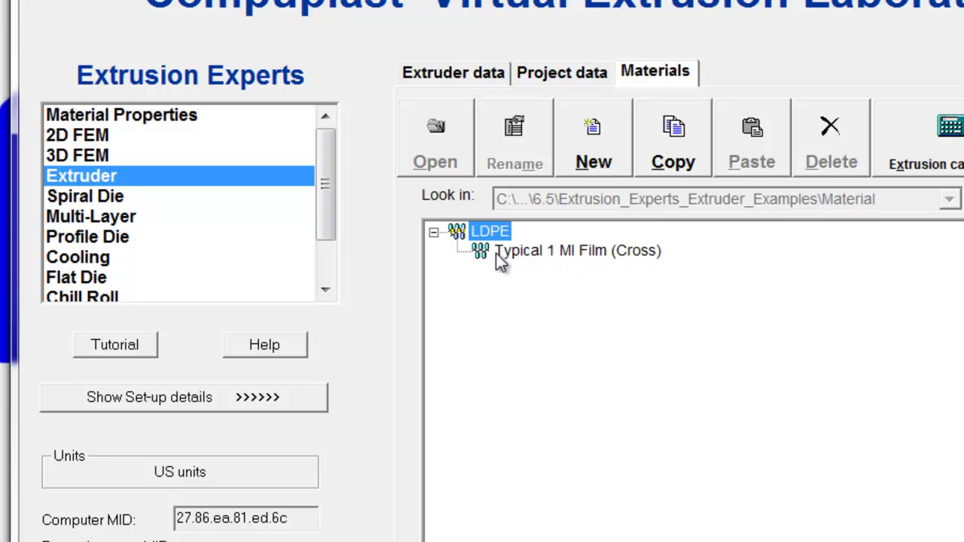
pyautogui.click(540, 75)
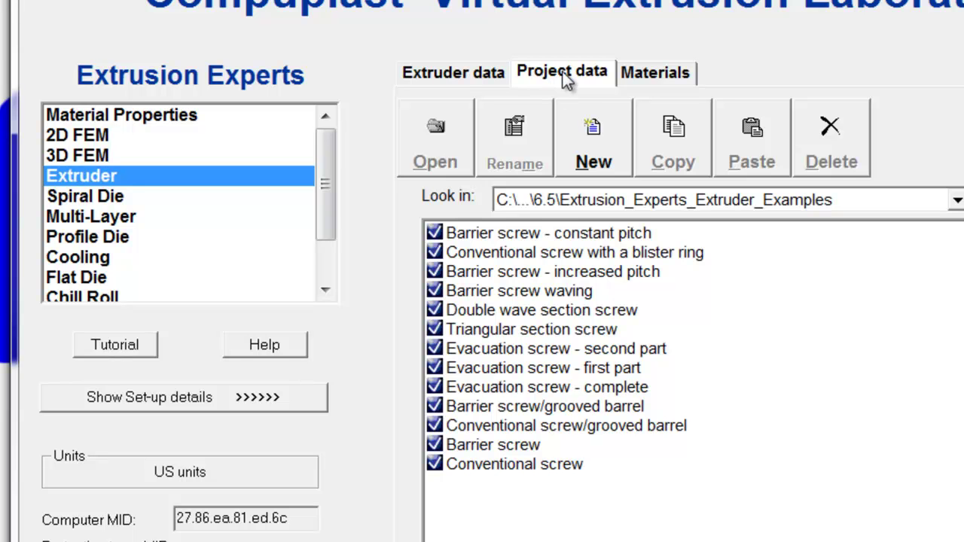
pyautogui.click(592, 143)
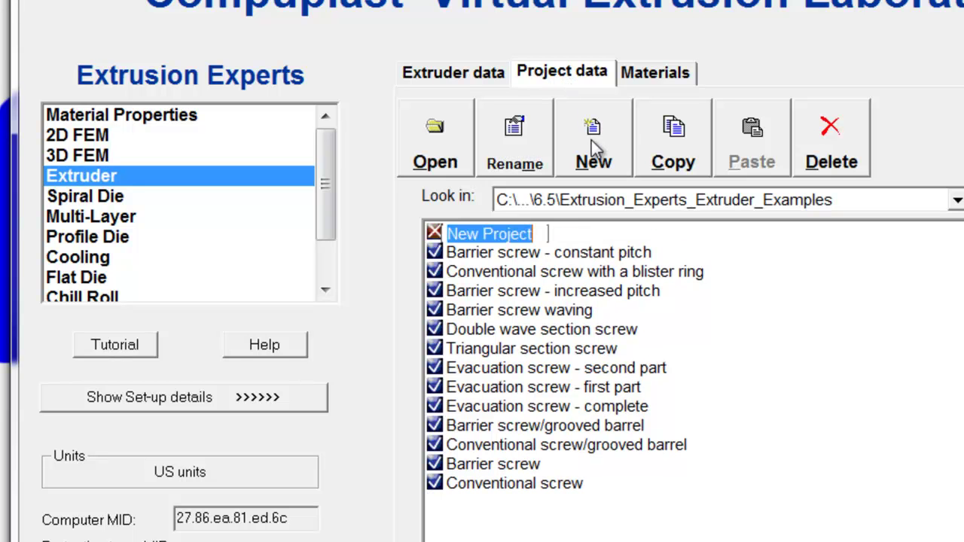
pyautogui.write('3.5"')
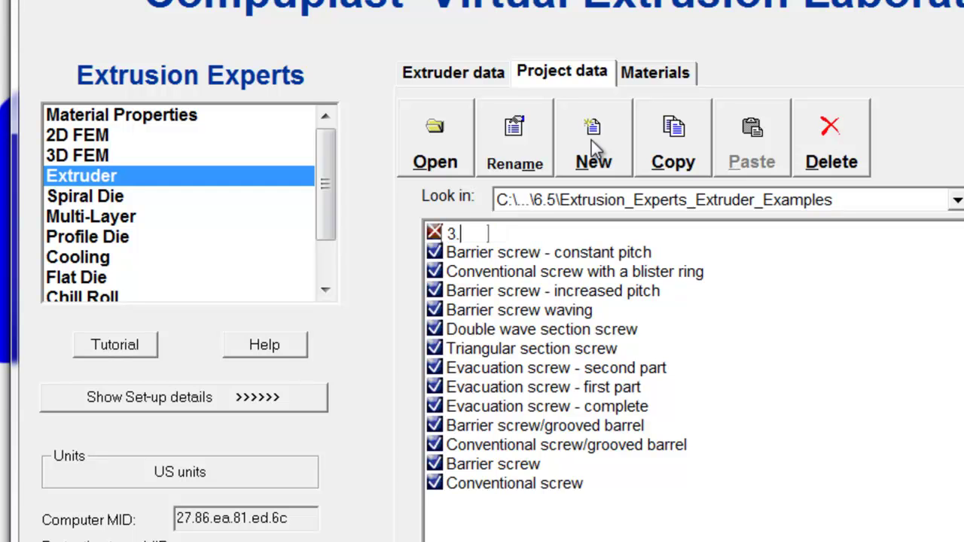
pyautogui.write(' Run 1')
pyautogui.press('Return')
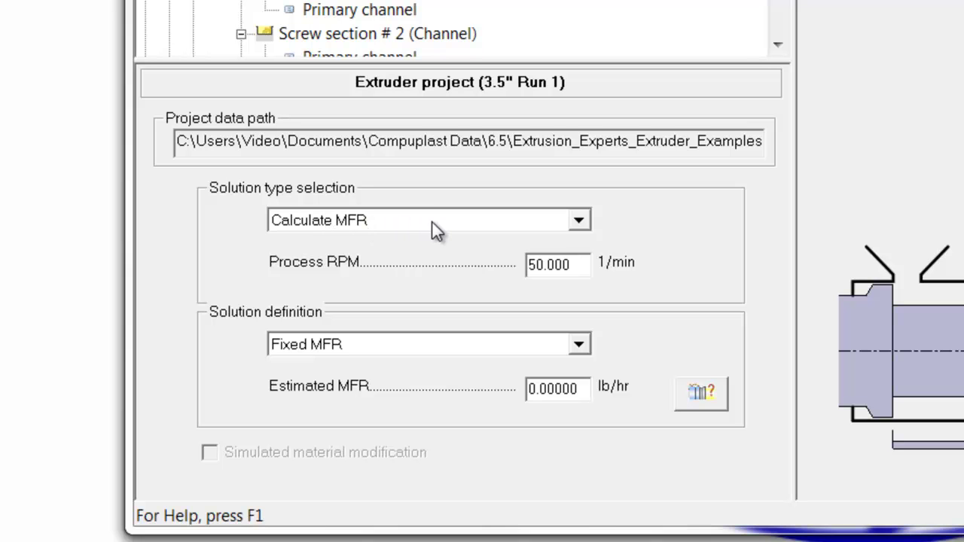
# - Keep the solution type on Calculate MFR and set Process RPM to 75
pyautogui.click(581, 224)
pyautogui.click(489, 258)
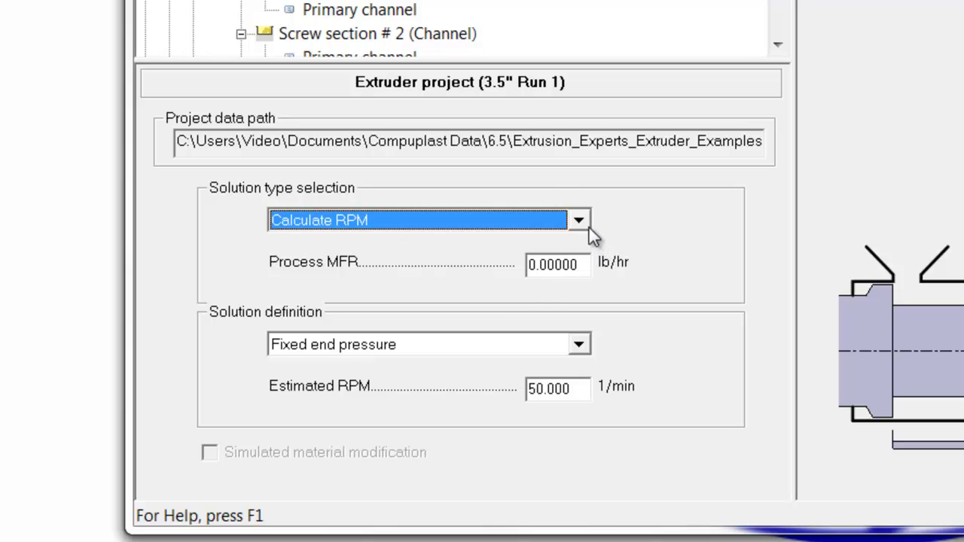
pyautogui.click(586, 226)
pyautogui.click(532, 236)
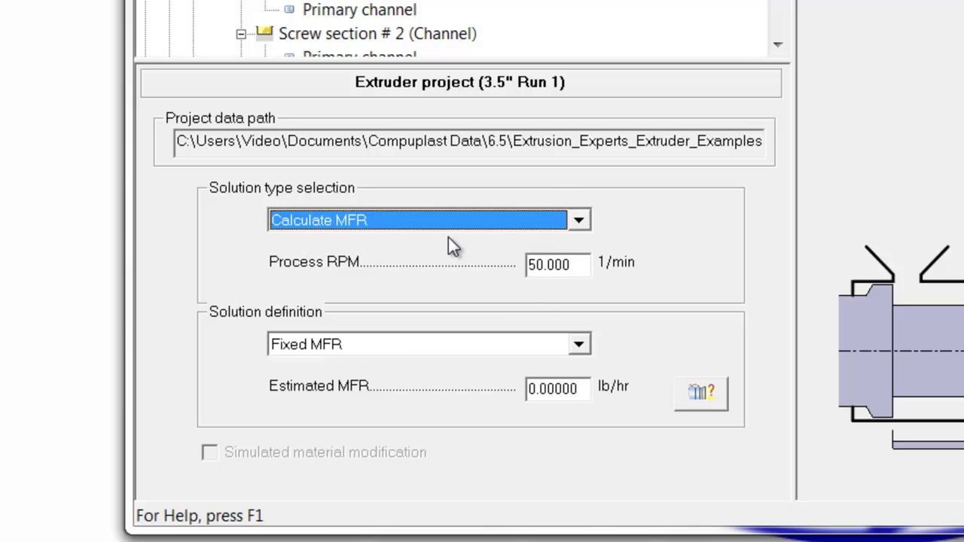
pyautogui.moveTo(574, 264); pyautogui.dragTo(479, 266)
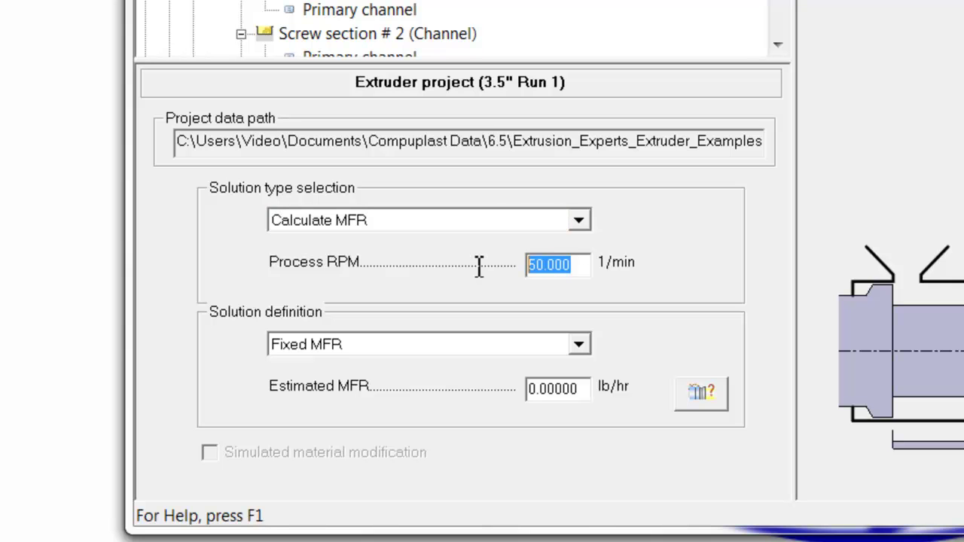
pyautogui.write('75')
pyautogui.press('Tab')
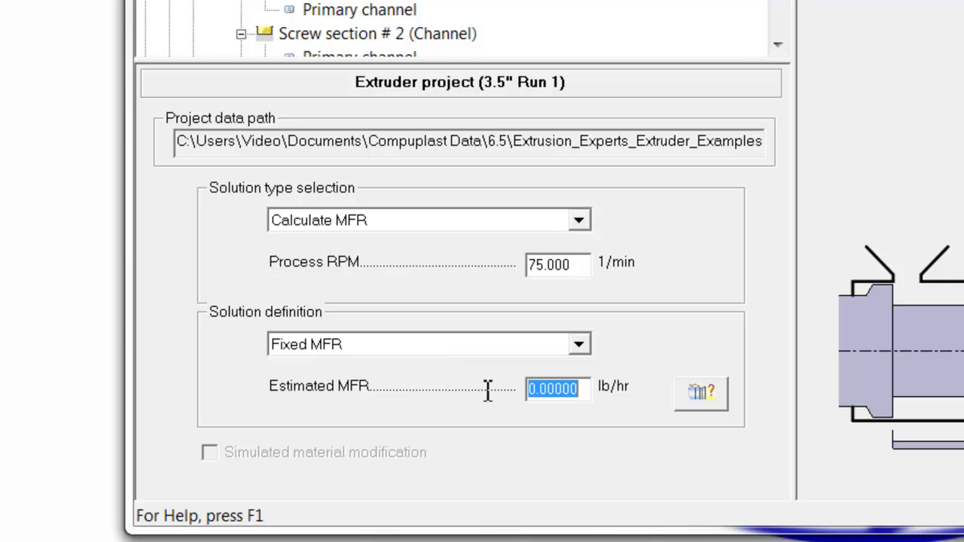
# - Enter 200 as estimated MFR, choose Fixed end pressure, and estimate MFR (376.771 lb/hr)
pyautogui.moveTo(581, 400); pyautogui.dragTo(497, 396)
pyautogui.write('200')
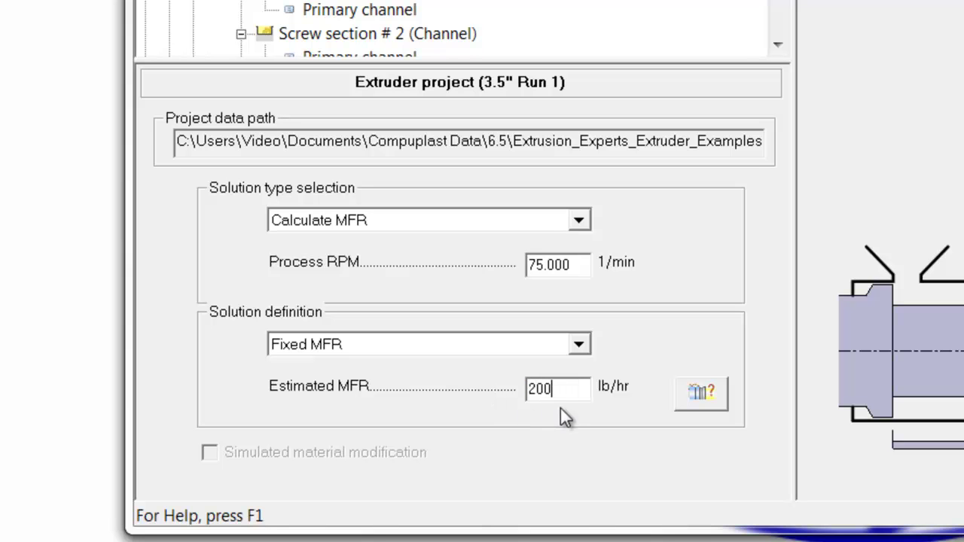
pyautogui.click(575, 348)
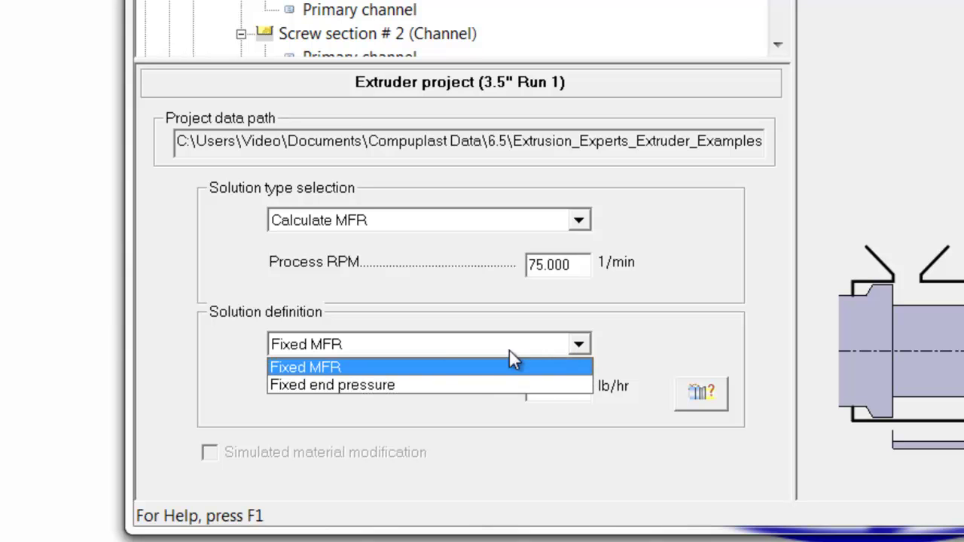
pyautogui.click(400, 385)
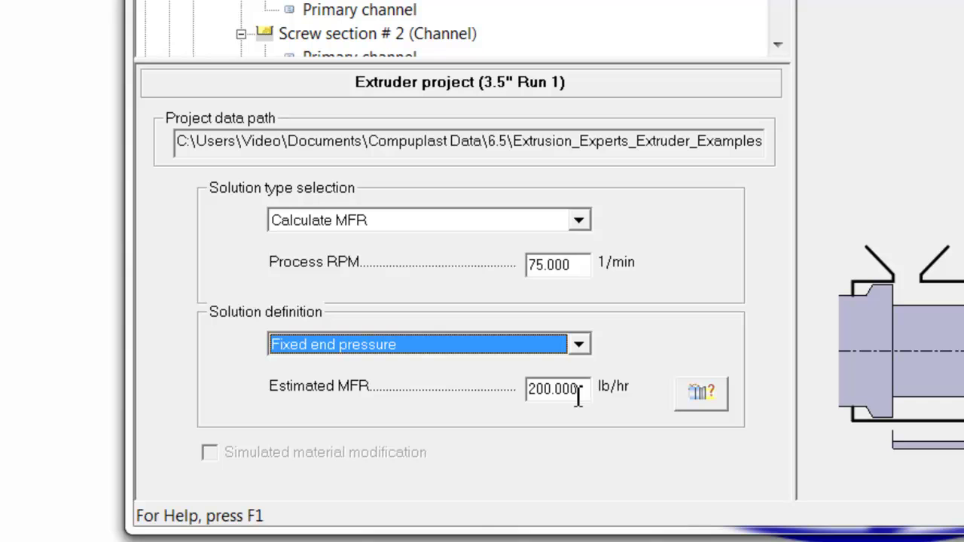
pyautogui.click(701, 395)
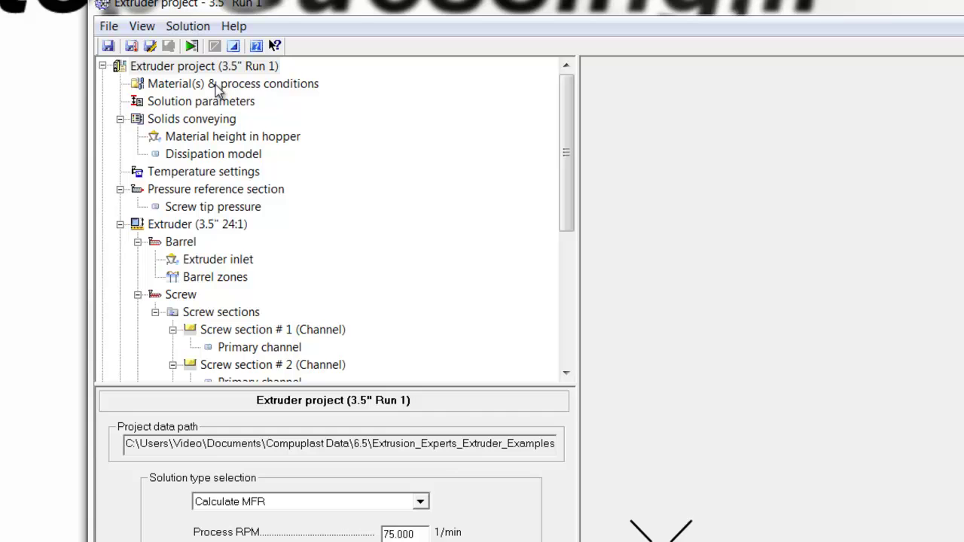
# - Show material conditions for LDPE Typical 1 MI Film (Cross) and check its 86 °F temperature
pyautogui.click(216, 86)
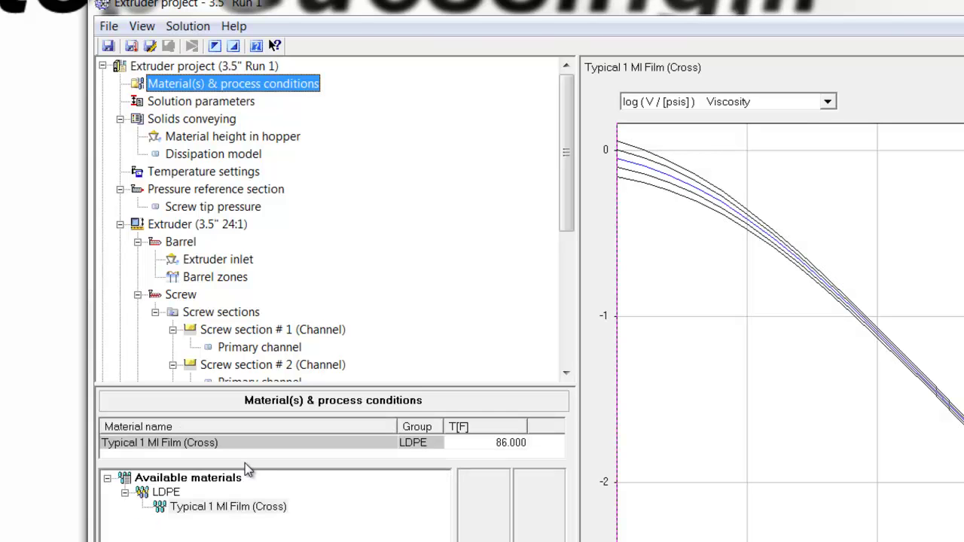
pyautogui.click(198, 507)
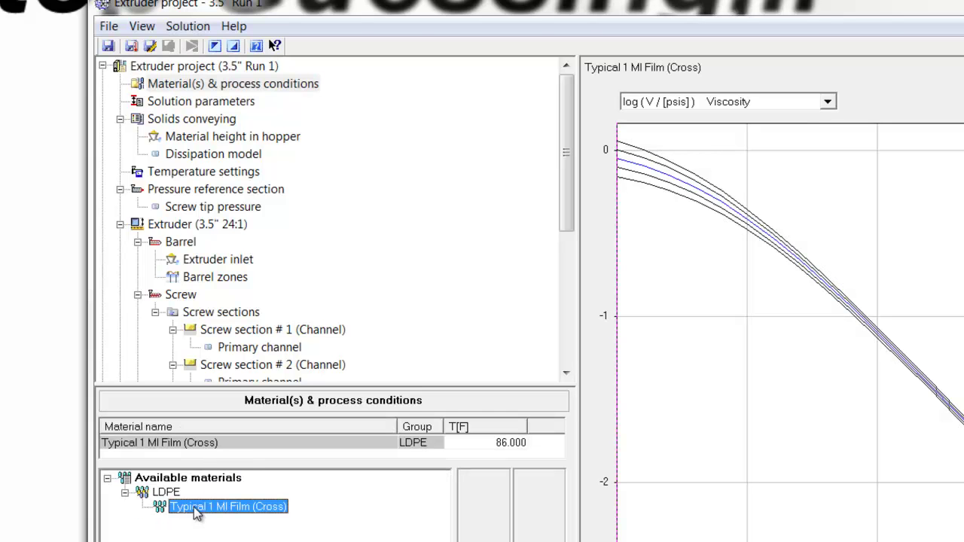
pyautogui.click(512, 442)
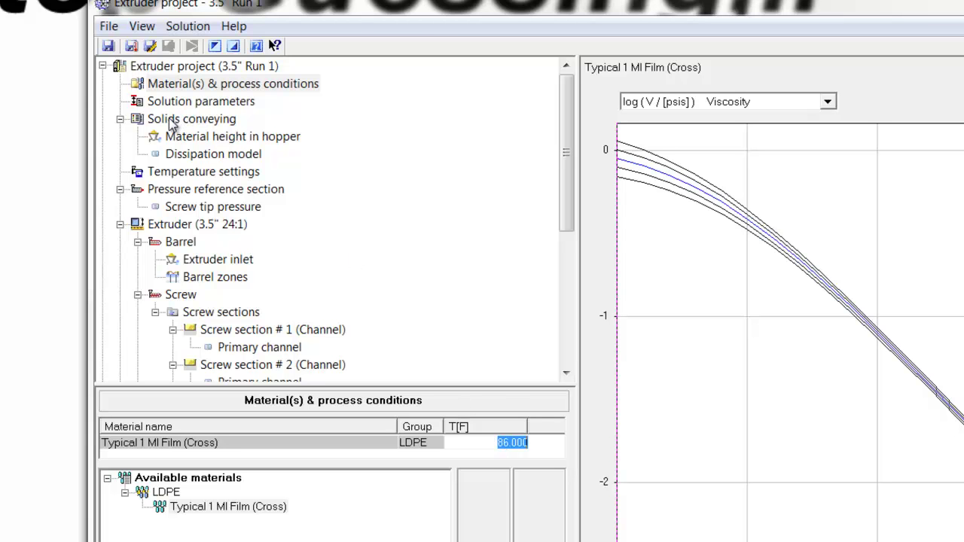
# - In barrel temperature settings, set the feed zone to 125 °F and zone 1 to 300 °F
pyautogui.click(175, 171)
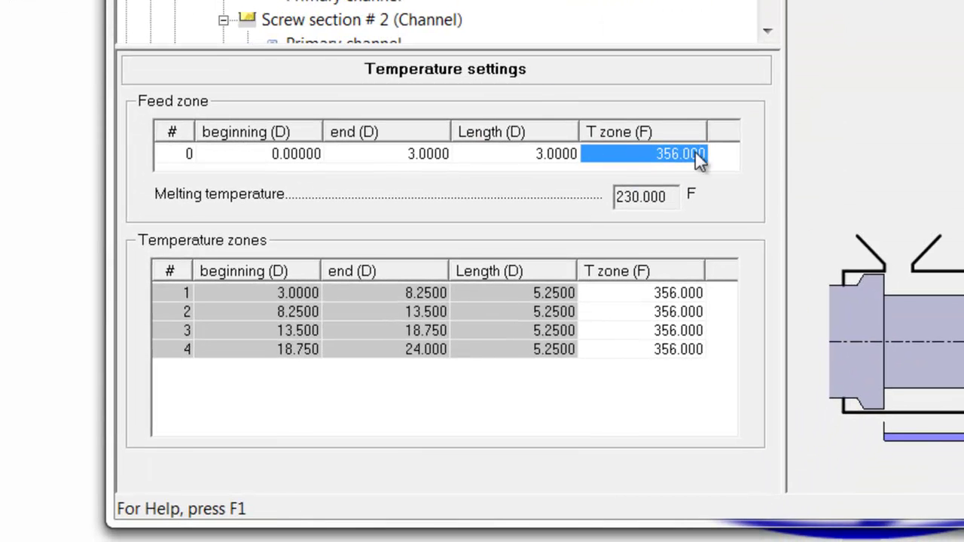
pyautogui.doubleClick(684, 157)
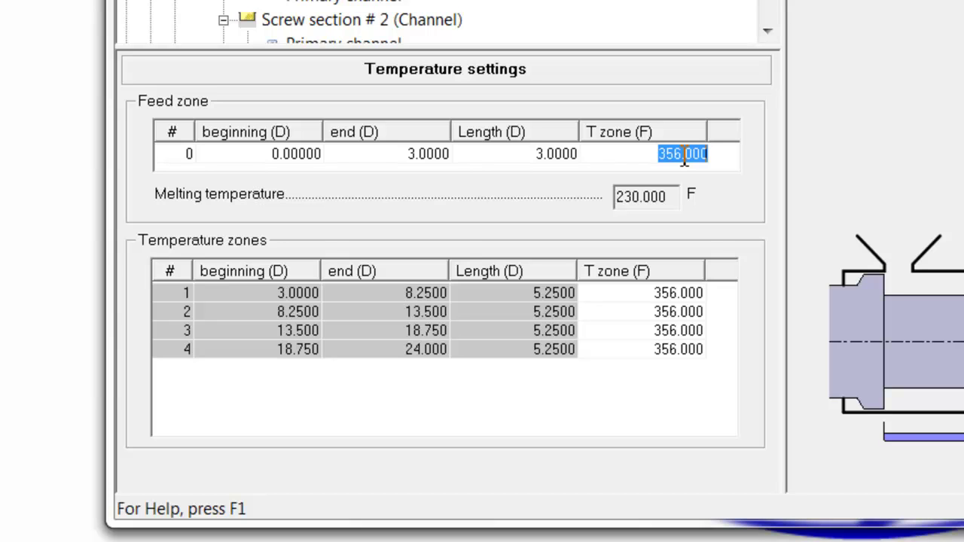
pyautogui.write('125')
pyautogui.press('Return')
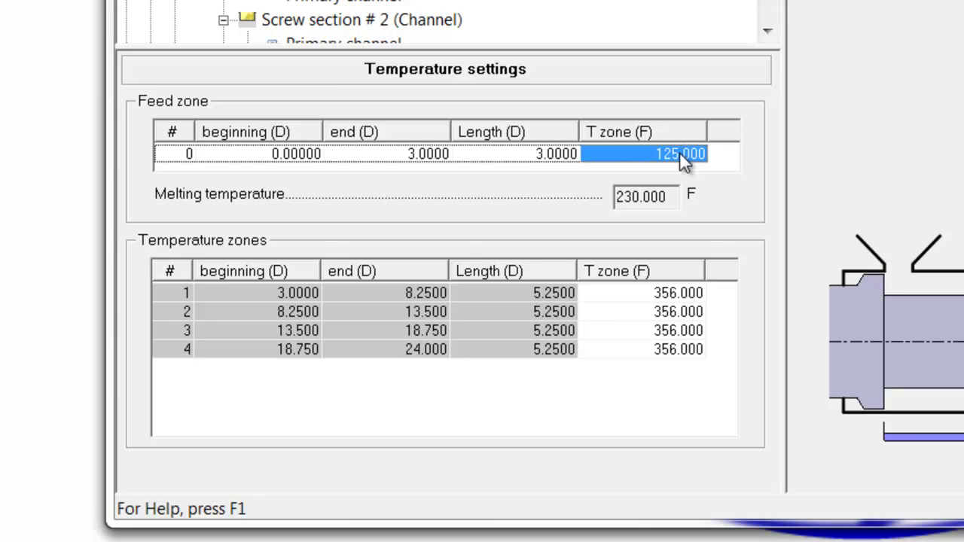
pyautogui.doubleClick(687, 294)
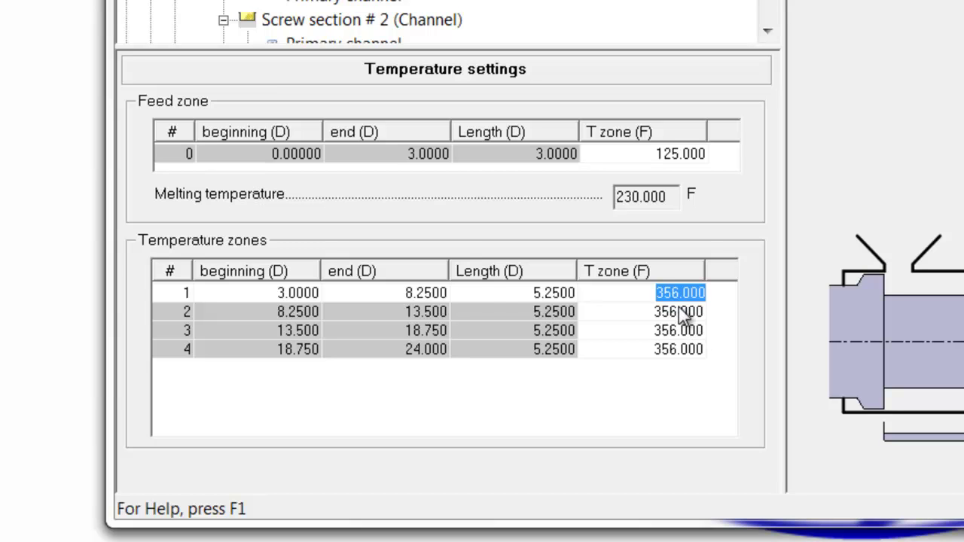
pyautogui.write('300')
pyautogui.press('Return')
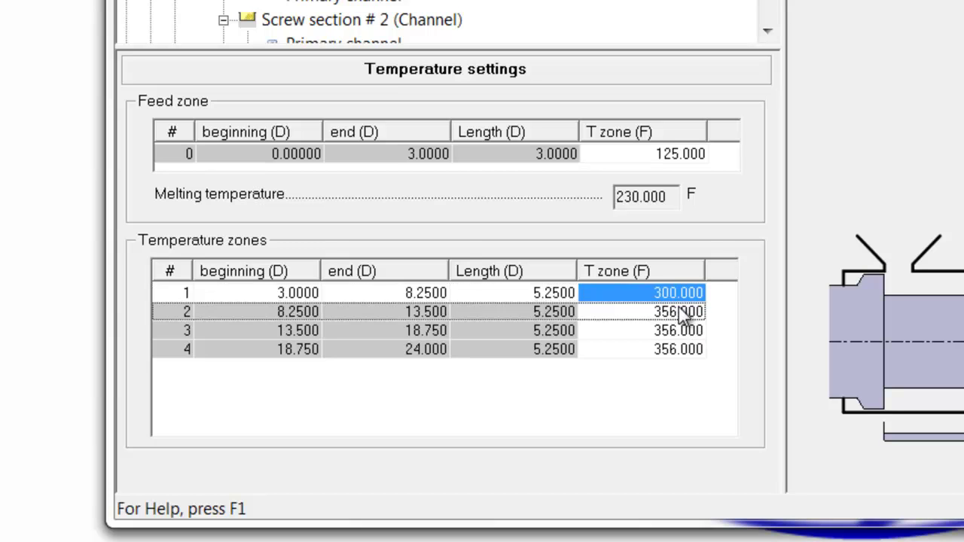
# - Set barrel zones 2, 3 and 4 to 325, 350 and 375 °F
pyautogui.doubleClick(681, 311)
pyautogui.write('325')
pyautogui.press('Return')
pyautogui.doubleClick(684, 329)
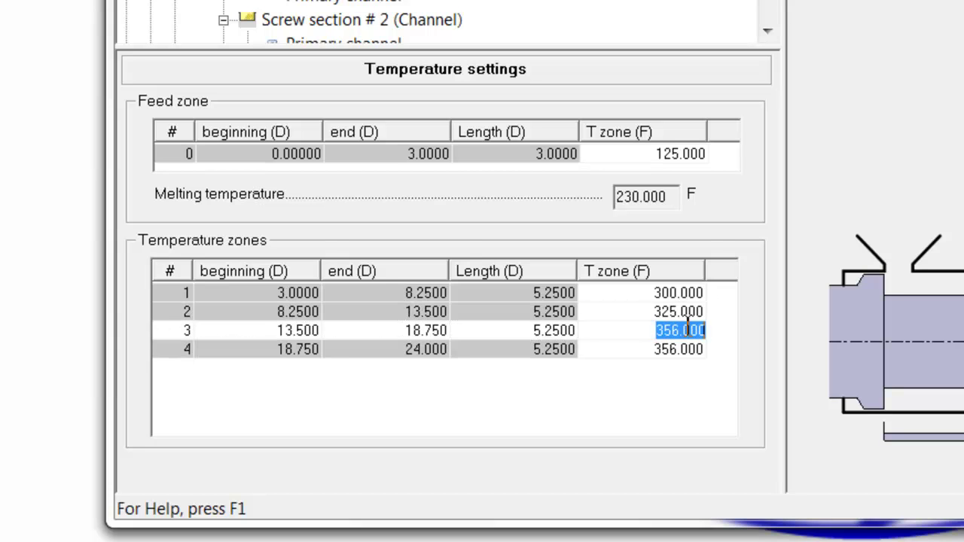
pyautogui.write('350')
pyautogui.press('Return')
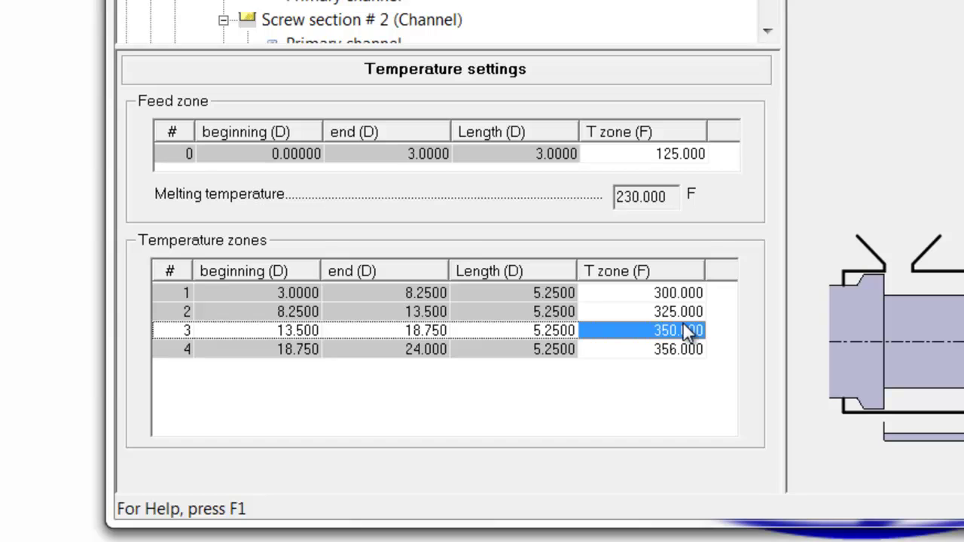
pyautogui.click(680, 351)
pyautogui.doubleClick(681, 350)
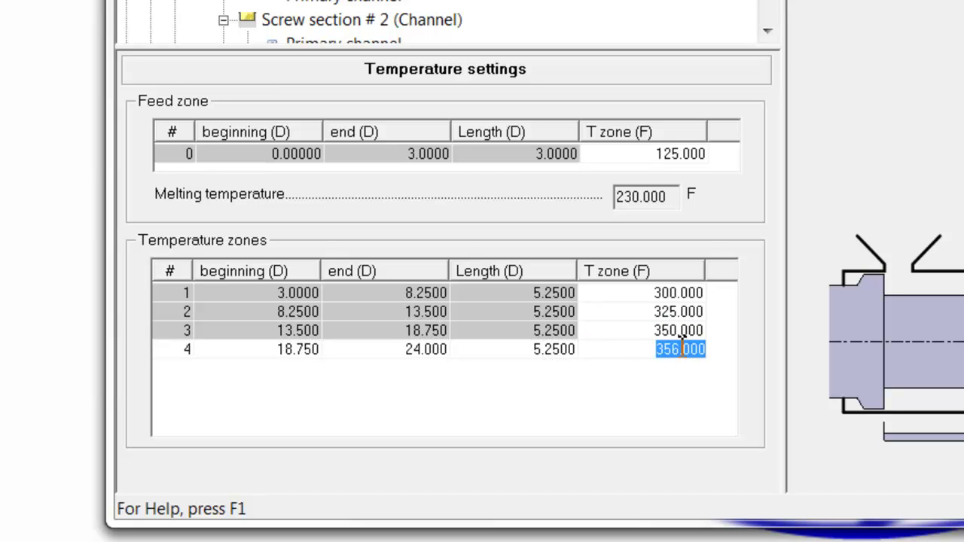
pyautogui.write('375')
pyautogui.press('Return')
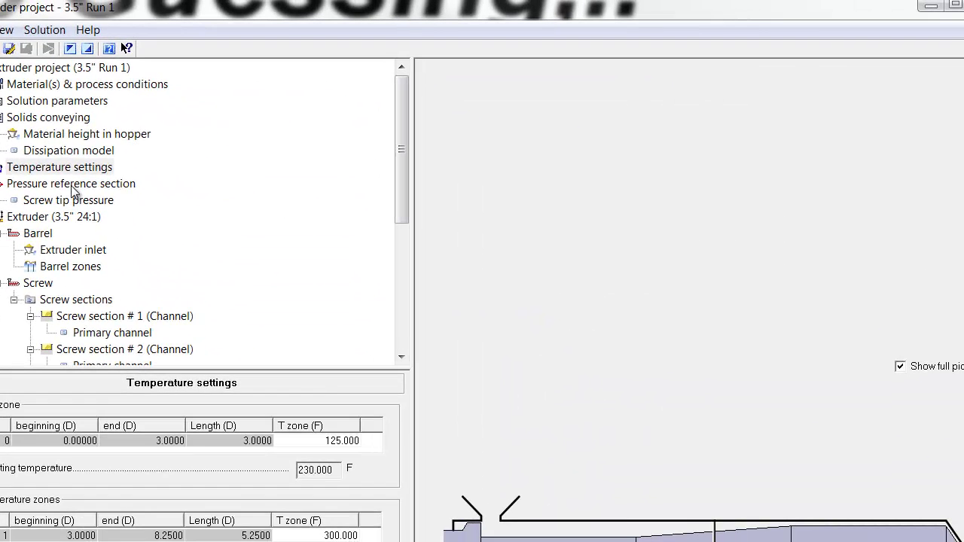
# - Set the screw tip extruder back pressure to 2.5 kpsi, then return to the project overview
pyautogui.click(307, 249)
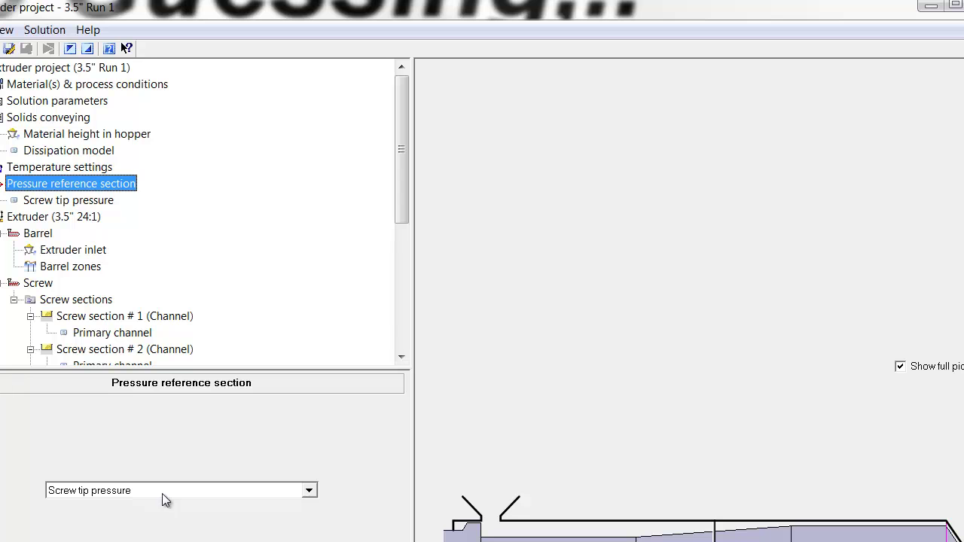
pyautogui.click(68, 202)
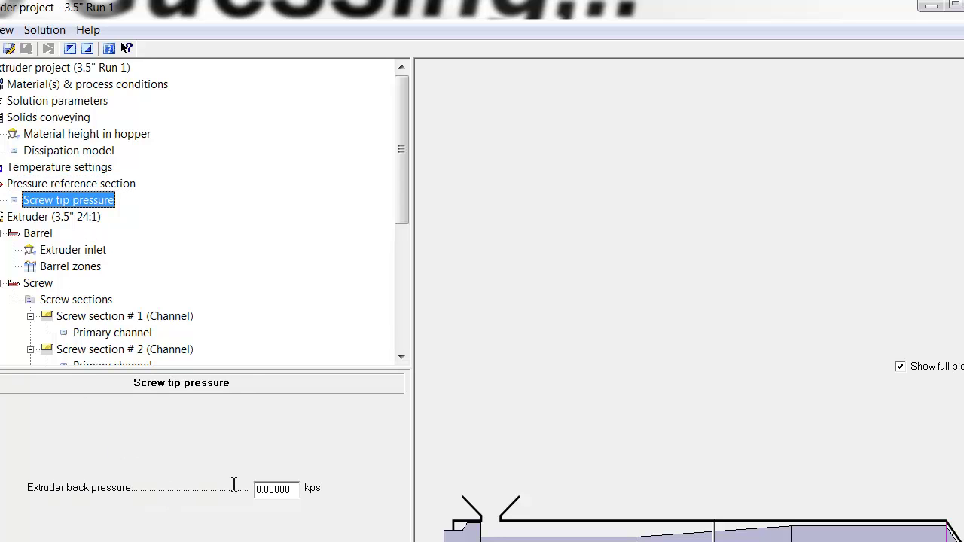
pyautogui.doubleClick(296, 489)
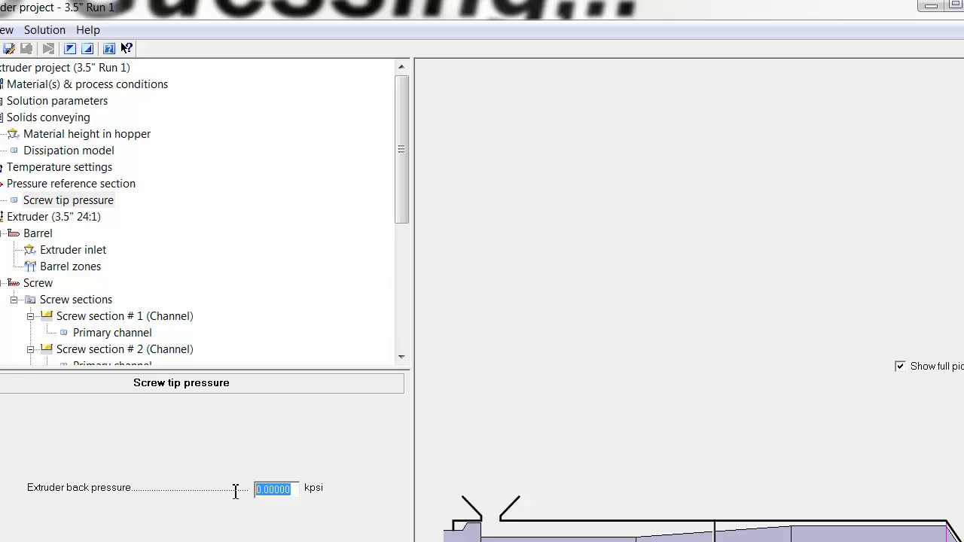
pyautogui.write('2.')
pyautogui.click(401, 219)
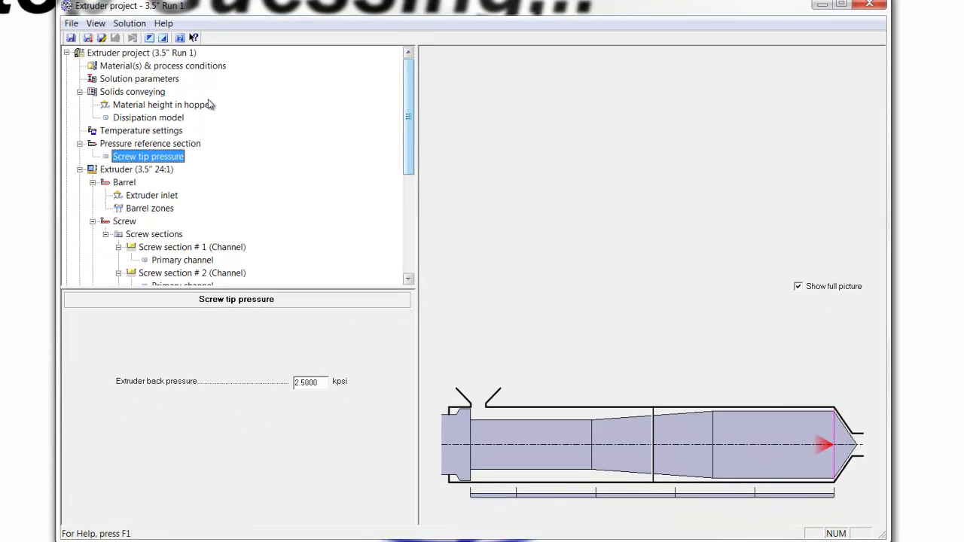
pyautogui.click(116, 54)
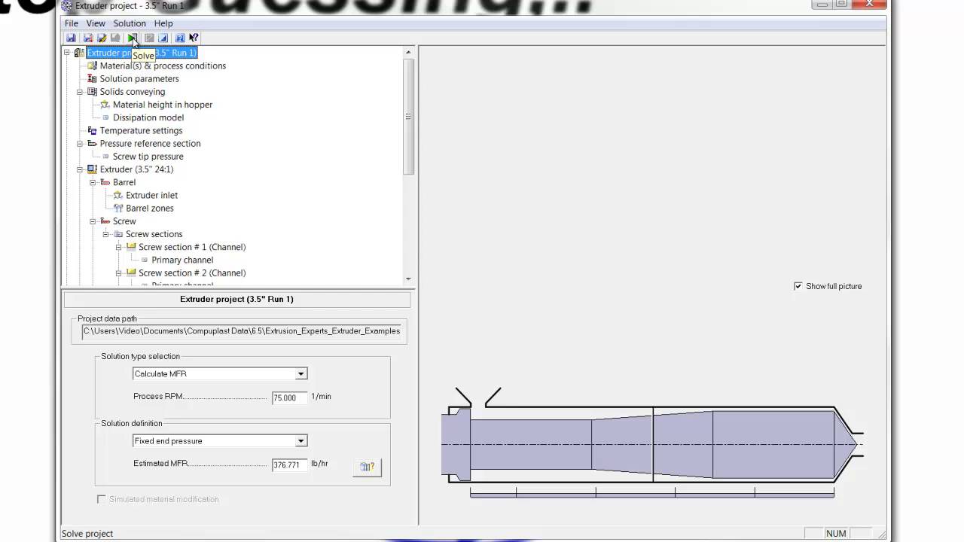
# - Solve the project, converging in 4 iterations to 276.990 lb/hr, and view the results summary
pyautogui.click(132, 38)
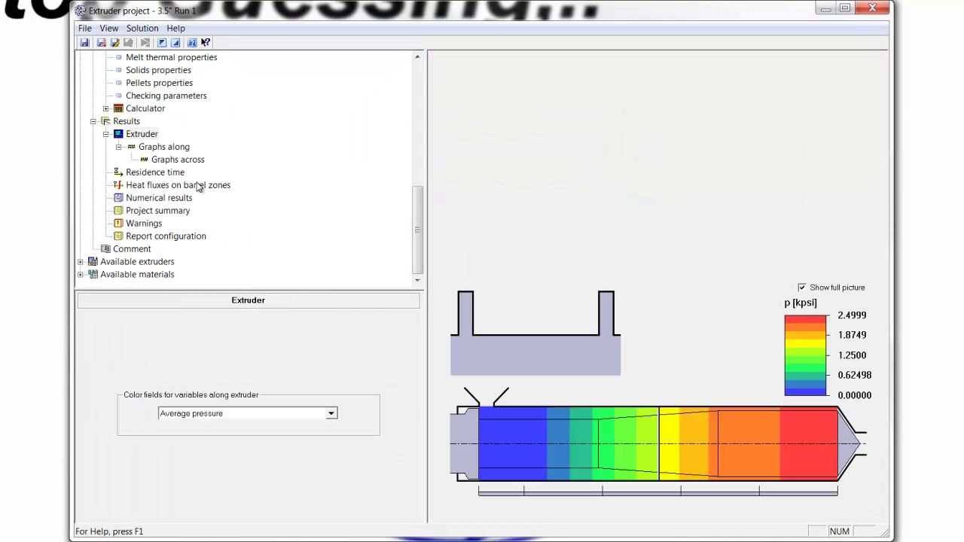
pyautogui.click(130, 123)
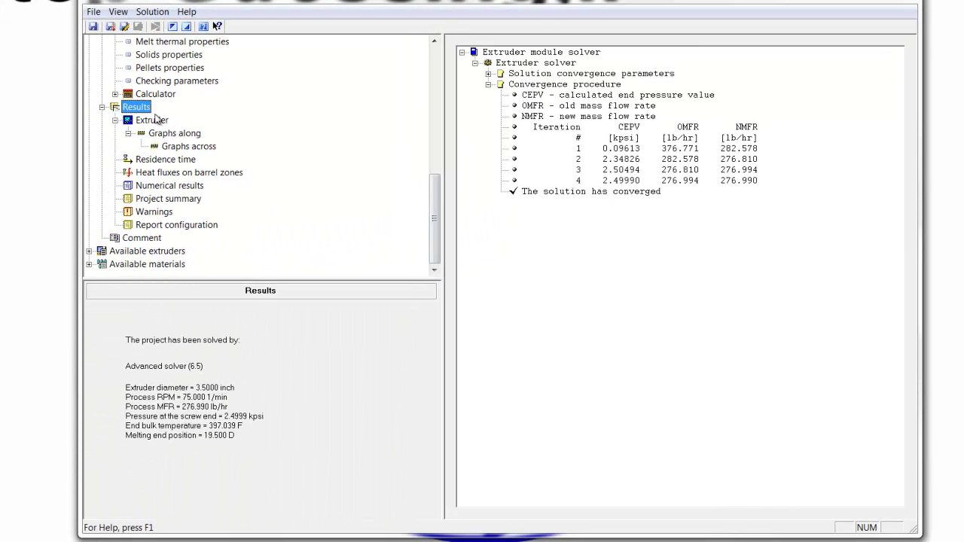
# - Show the Extruder results colored by average pressure, ranging 0 to 2.4999 kpsi
pyautogui.click(129, 109)
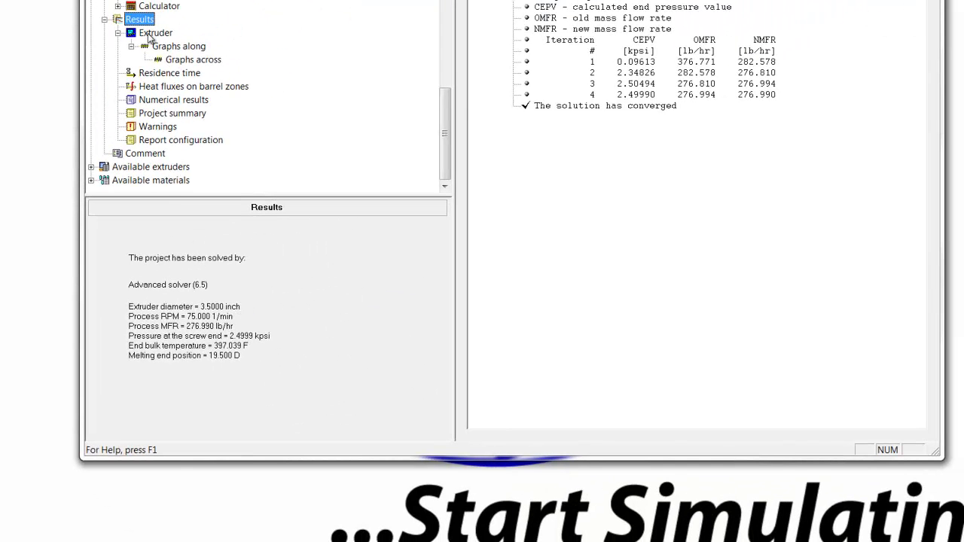
pyautogui.click(149, 35)
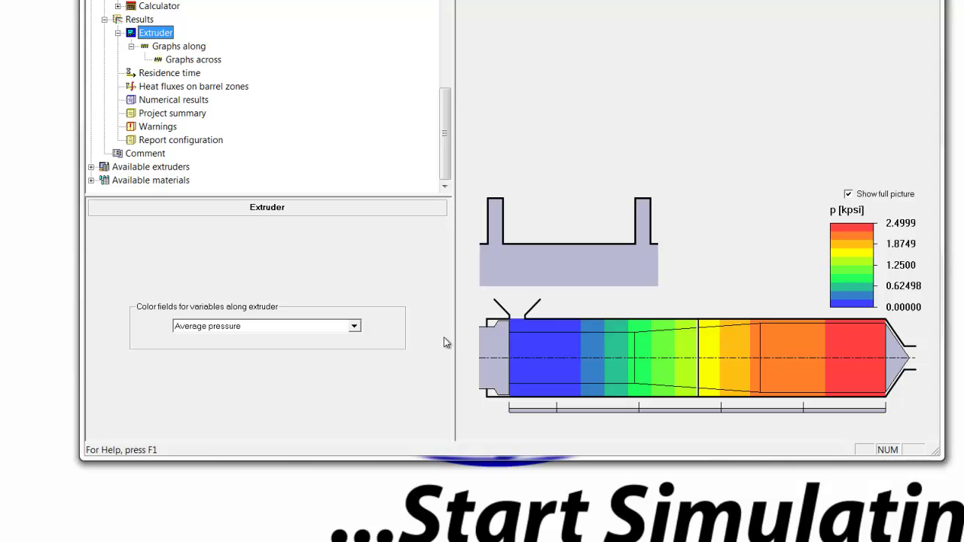
pyautogui.click(355, 329)
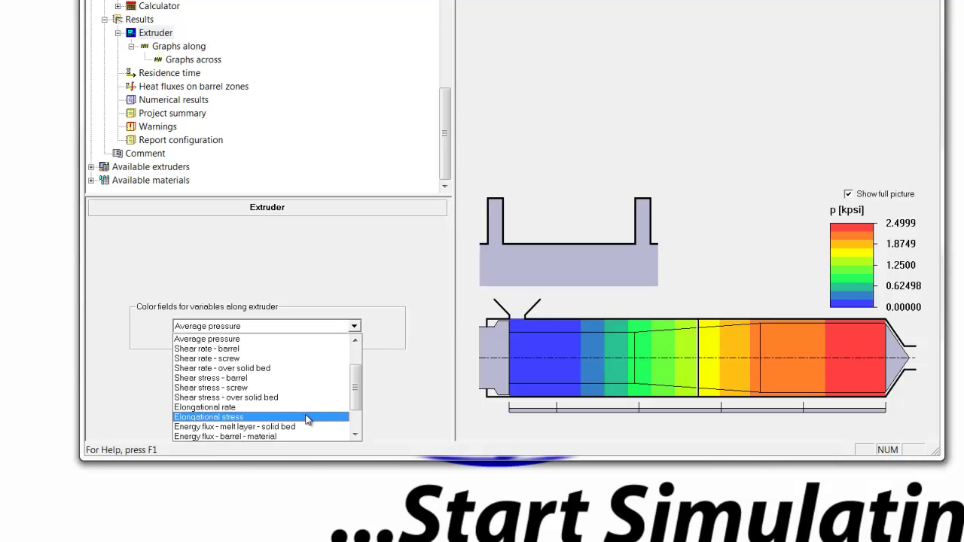
pyautogui.click(312, 339)
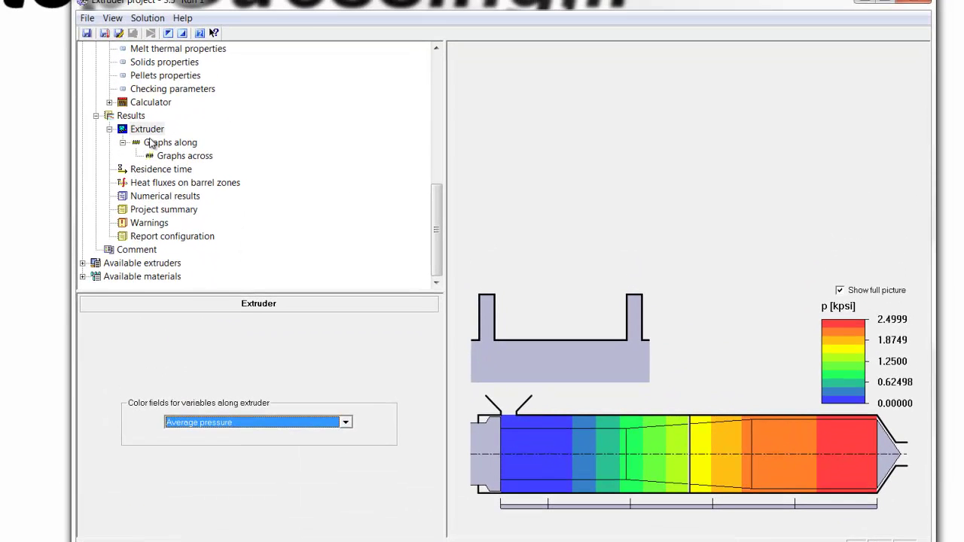
# - Plot solid bed width along the screw and probe it at several positions, ending near 2.7 D
pyautogui.click(156, 141)
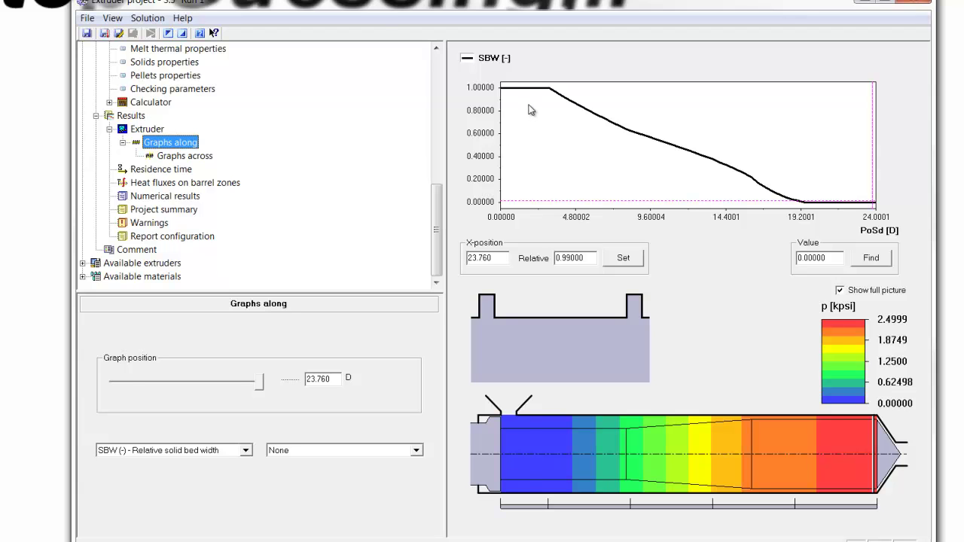
pyautogui.moveTo(530, 110); pyautogui.dragTo(523, 109)
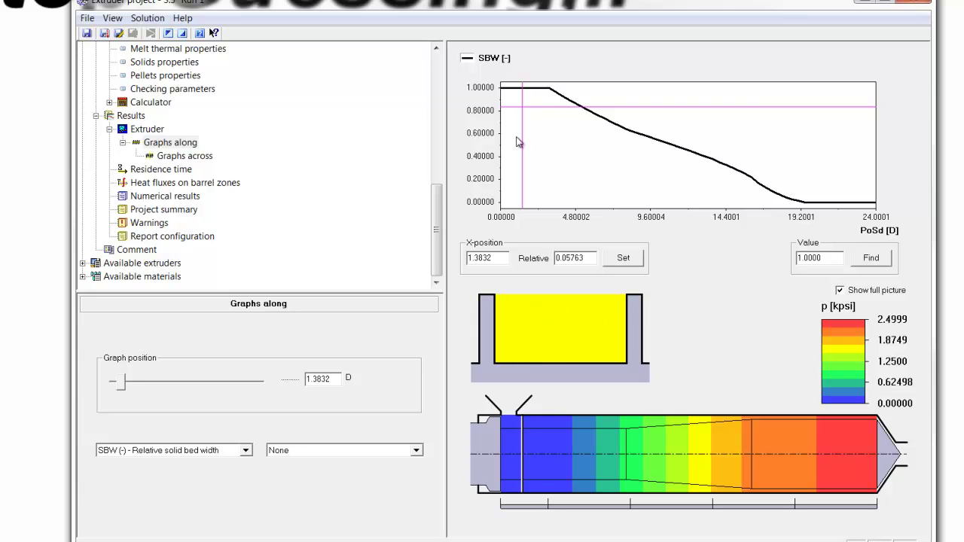
pyautogui.moveTo(521, 143); pyautogui.dragTo(809, 200)
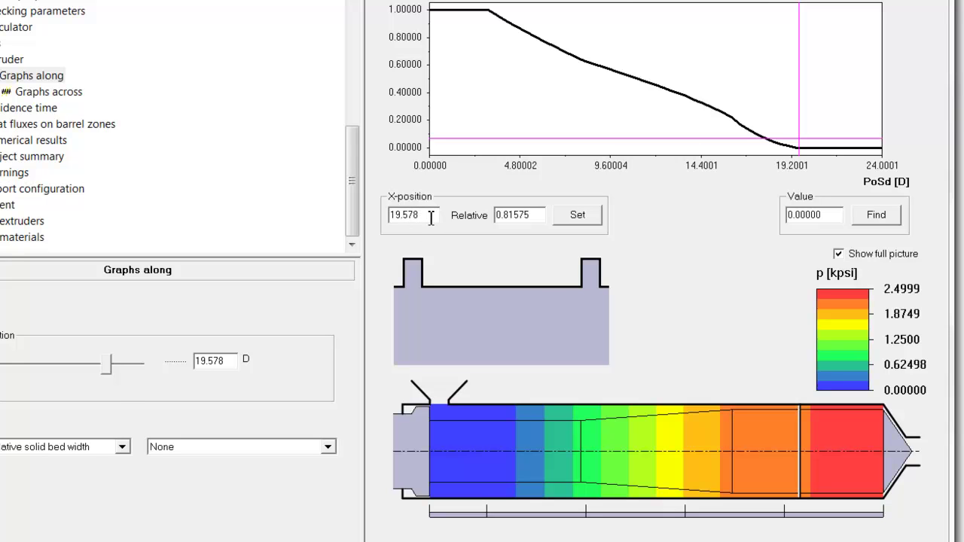
pyautogui.moveTo(515, 94); pyautogui.dragTo(458, 107)
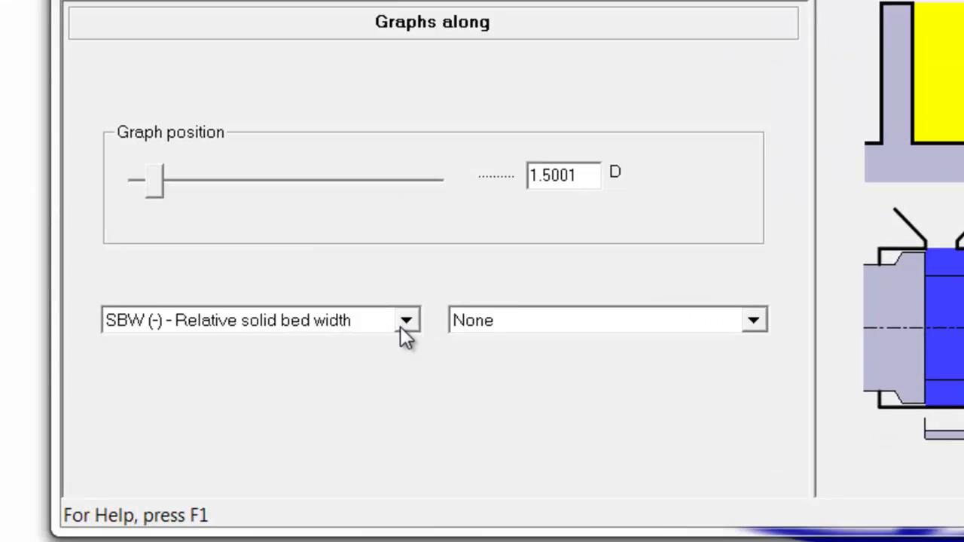
# - Switch the along-screw graph to Tb (F) bulk temperature and probe its values
pyautogui.click(148, 437)
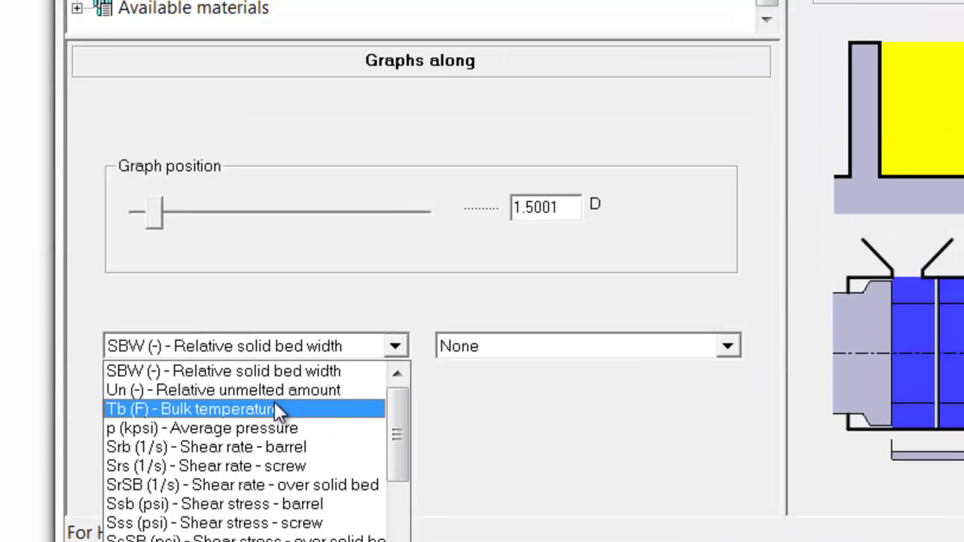
pyautogui.click(226, 370)
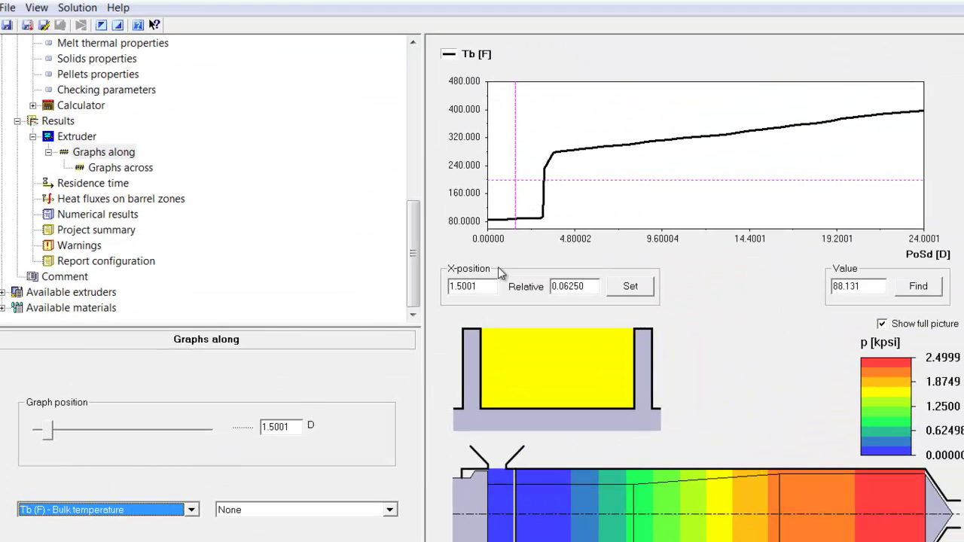
pyautogui.moveTo(516, 222); pyautogui.dragTo(937, 228)
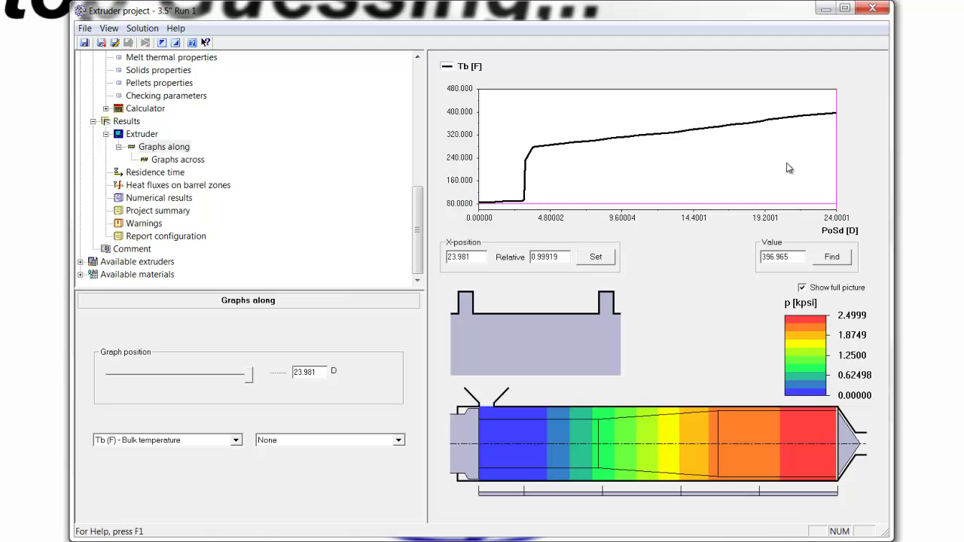
# - Plot the cross-channel temperature at 24 D and probe its 407.444 °F peak
pyautogui.click(181, 159)
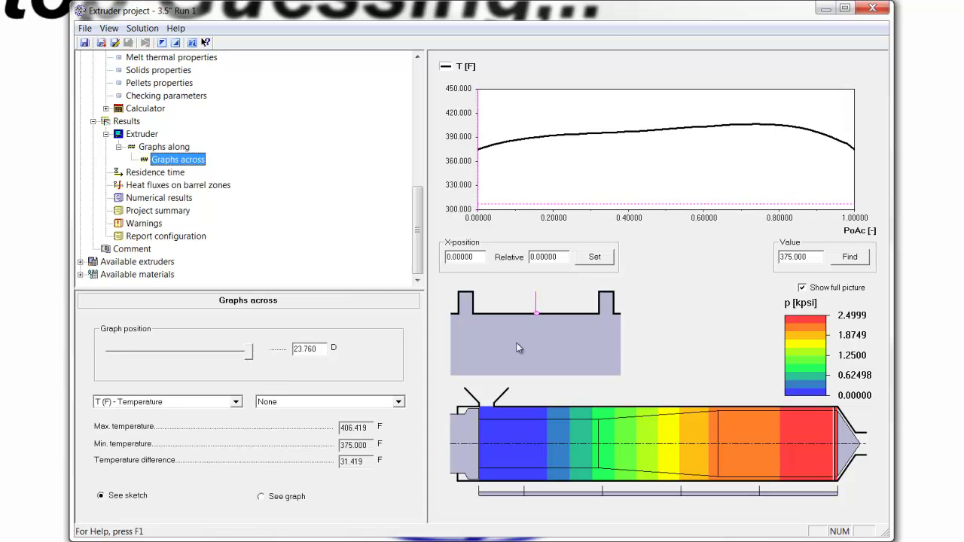
pyautogui.click(254, 352)
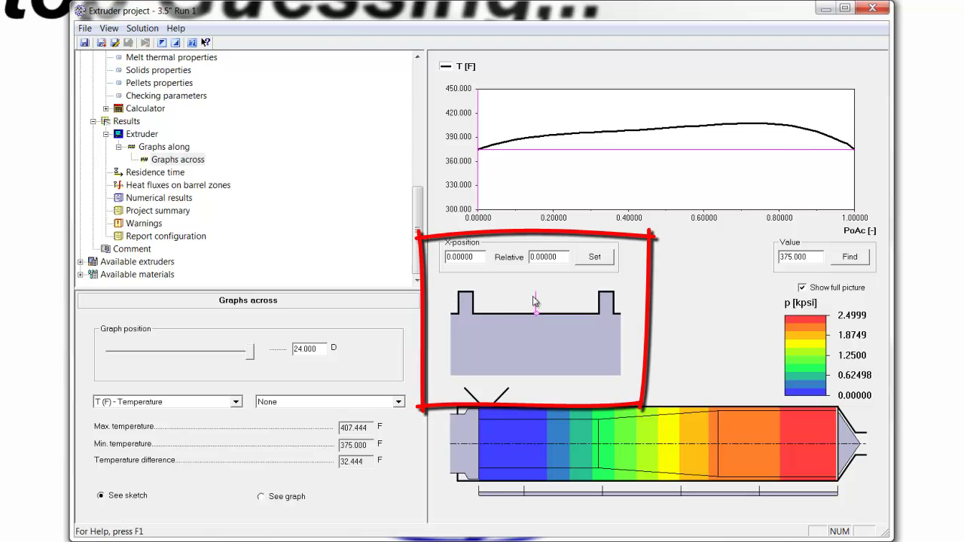
pyautogui.moveTo(754, 149); pyautogui.dragTo(513, 158)
pyautogui.moveTo(655, 156)
pyautogui.mouseDown()
pyautogui.moveTo(800, 155)
pyautogui.moveTo(596, 155)
pyautogui.moveTo(770, 147)
pyautogui.mouseUp()
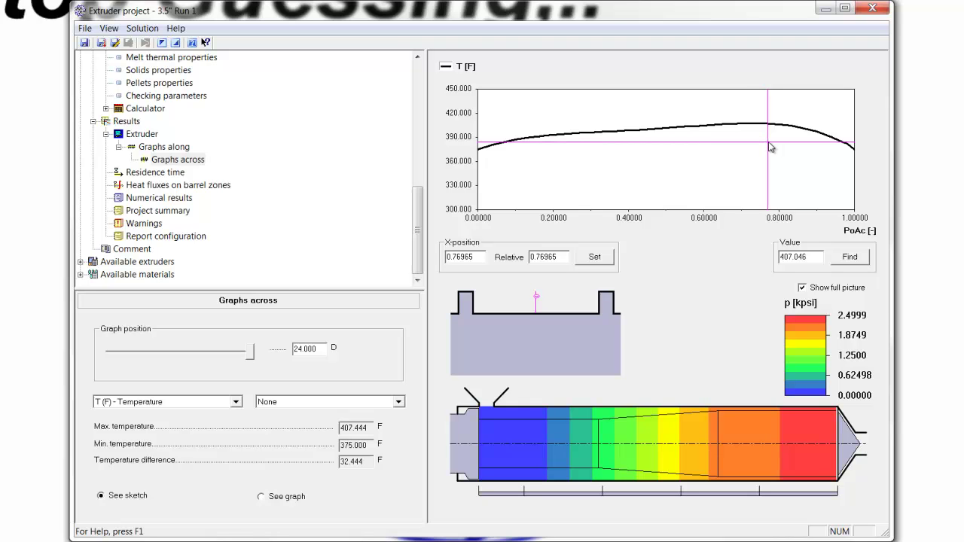